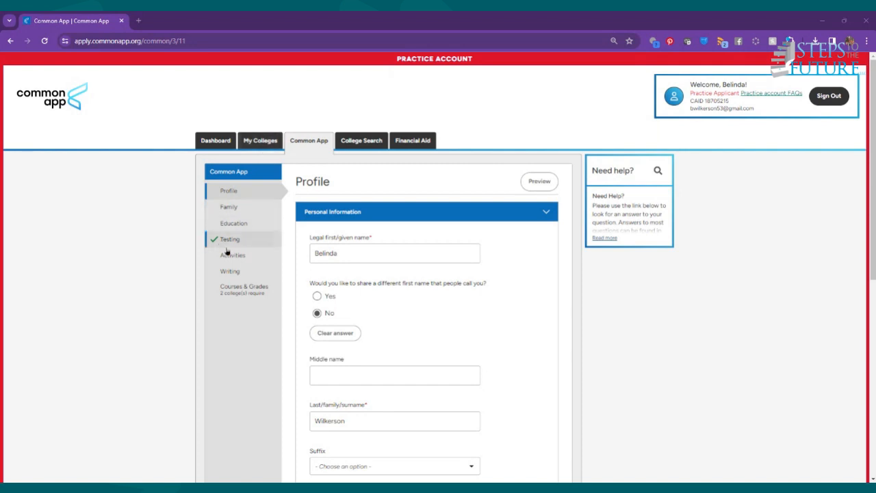
# Go to My Colleges and select Davidson College from the saved list
pyautogui.click(258, 142)
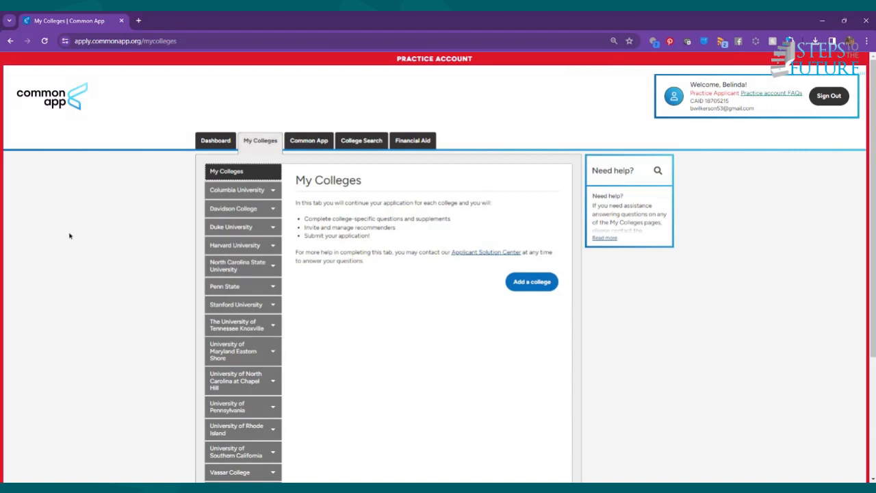
pyautogui.click(227, 210)
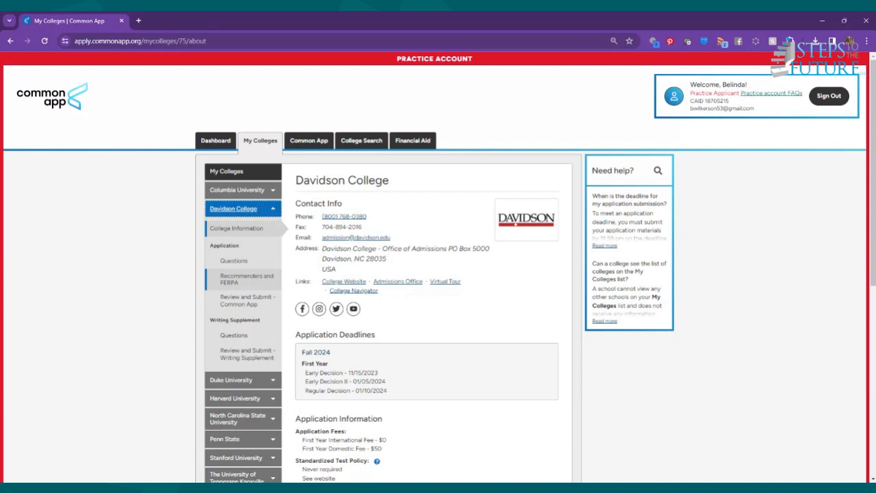
# Show Davidson College's Recommenders and FERPA section and view the FERPA Release Authorization details
pyautogui.click(236, 280)
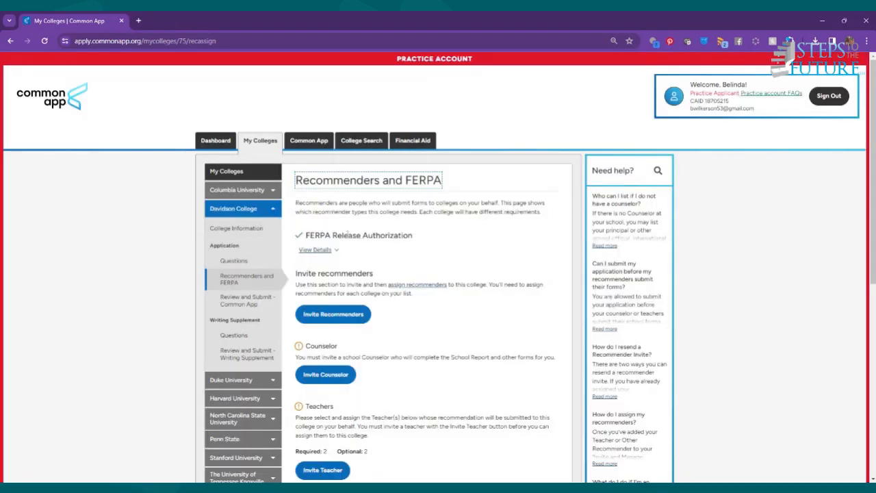
pyautogui.click(336, 251)
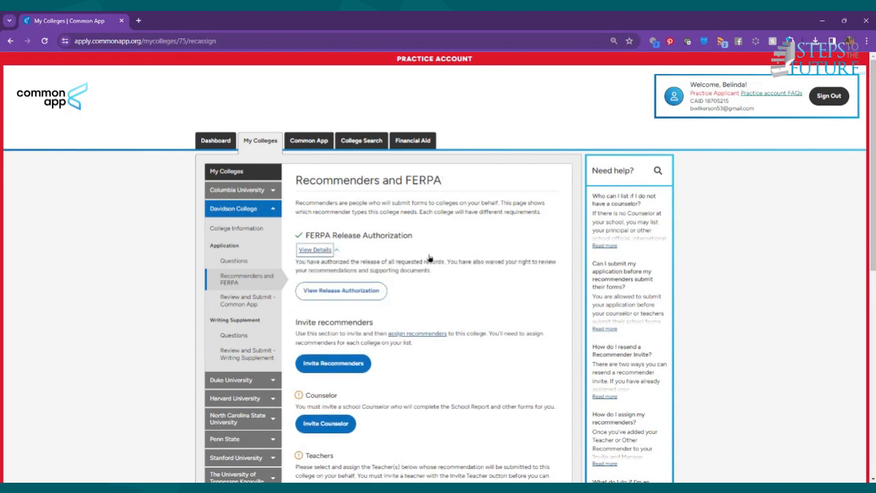
pyautogui.click(348, 291)
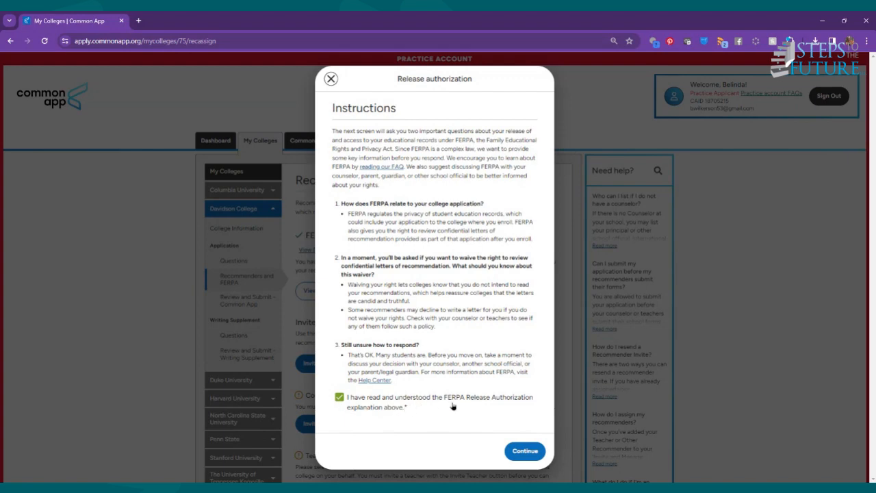
# Continue from the release authorization instructions to the FERPA form
pyautogui.click(524, 450)
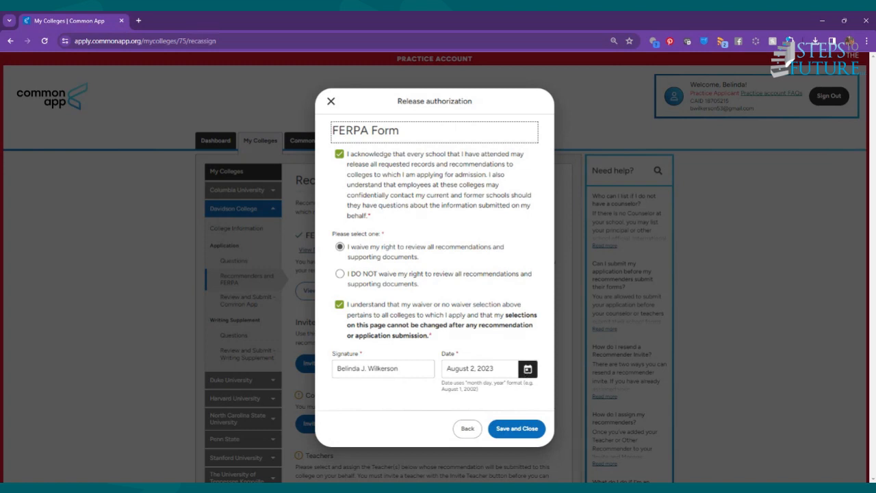
# Set the FERPA signature date to February 16, 2024 and save and close the form
pyautogui.click(516, 430)
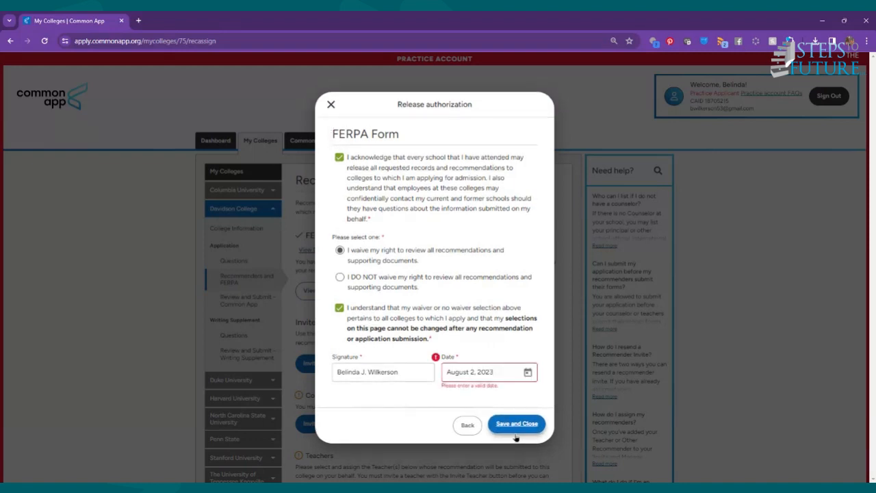
pyautogui.click(527, 373)
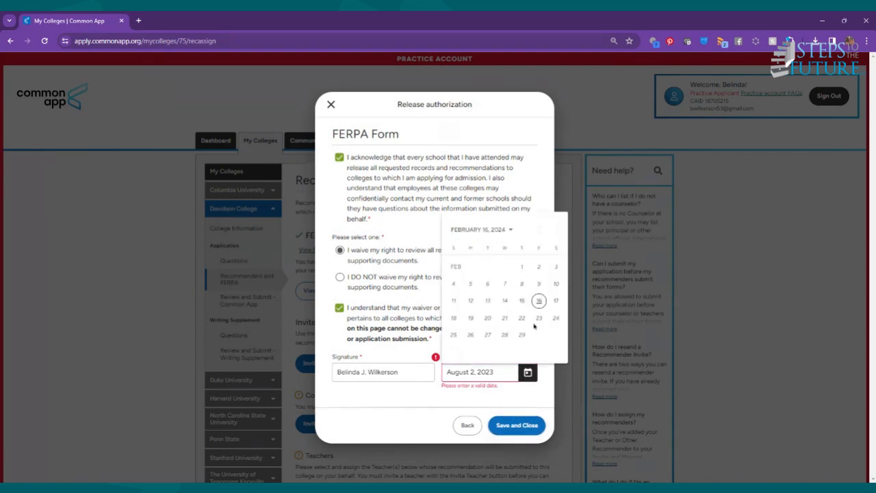
pyautogui.click(540, 302)
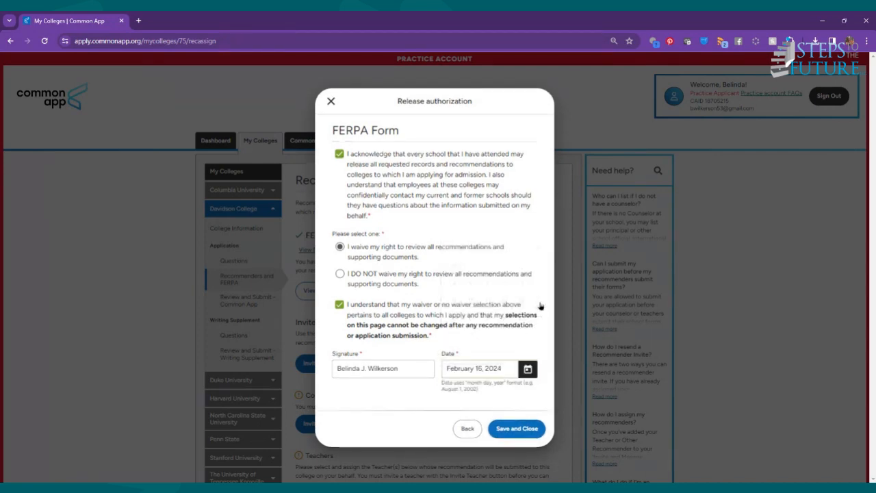
pyautogui.click(513, 430)
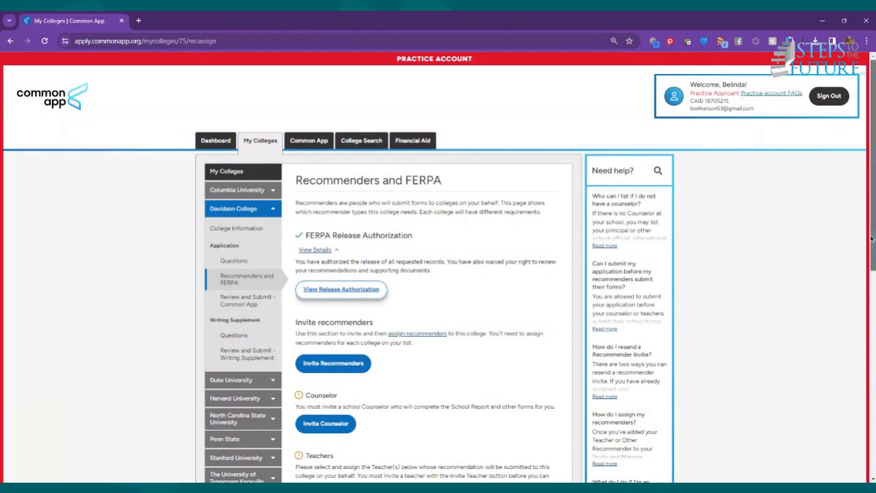
# Scroll down to the Advisor section and choose Invite Advisor
pyautogui.moveTo(872, 252); pyautogui.dragTo(858, 462)
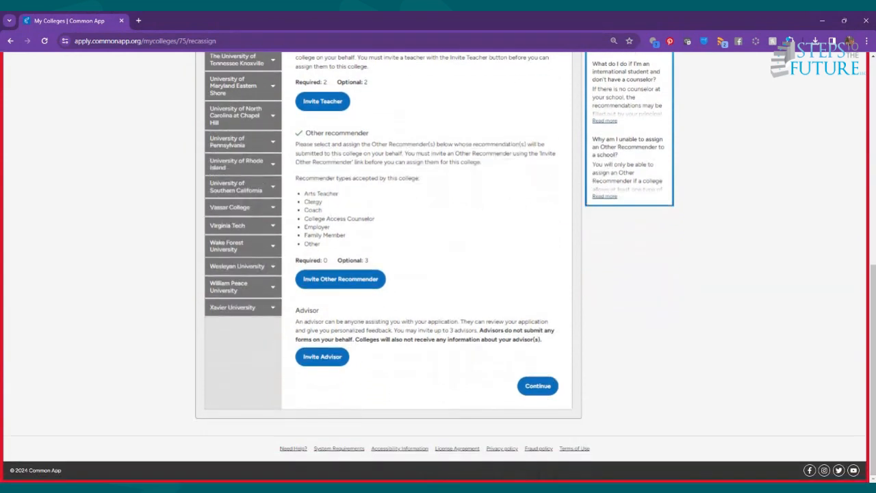
pyautogui.click(328, 362)
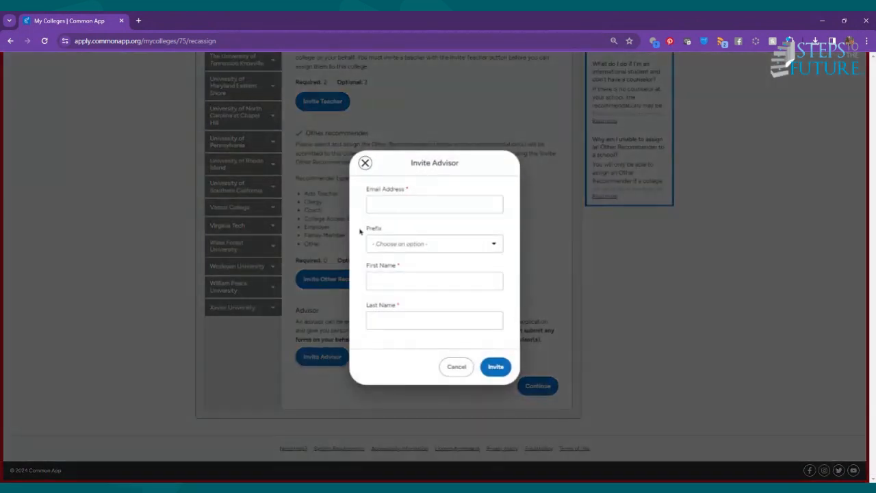
# Enter the advisor's e-mail address, first name and last name, then submit the invitation
pyautogui.click(385, 201)
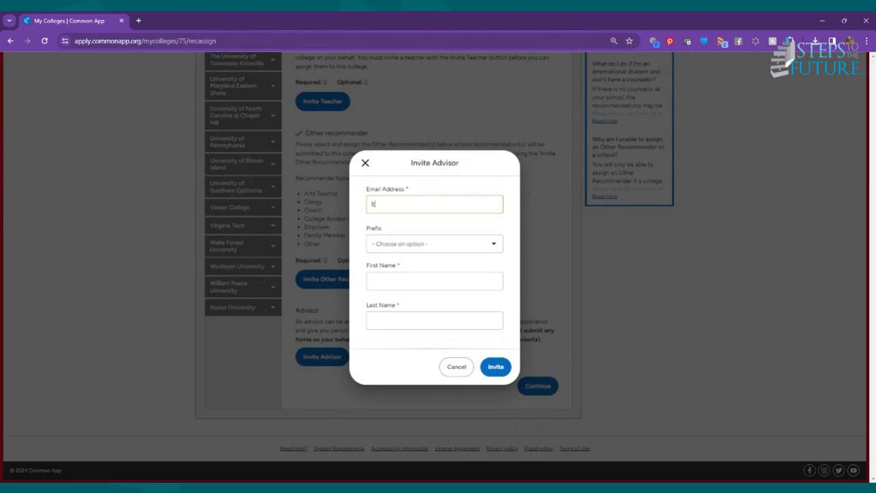
pyautogui.click(358, 231)
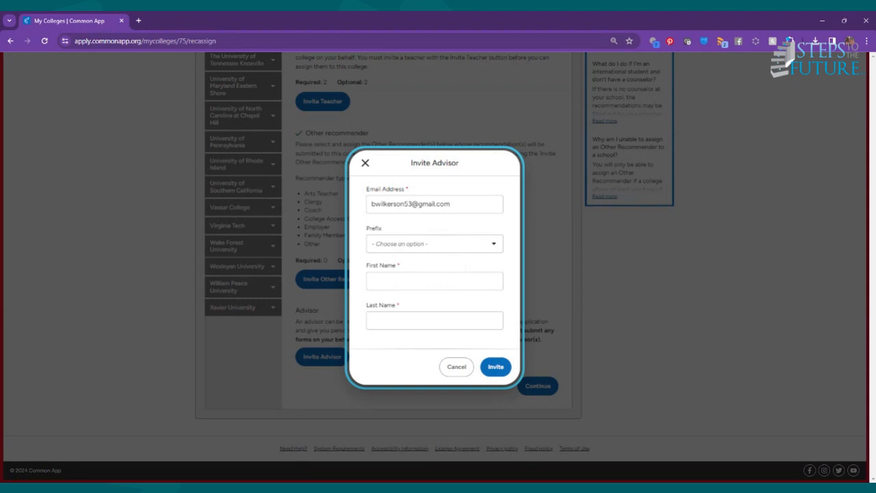
pyautogui.click(384, 278)
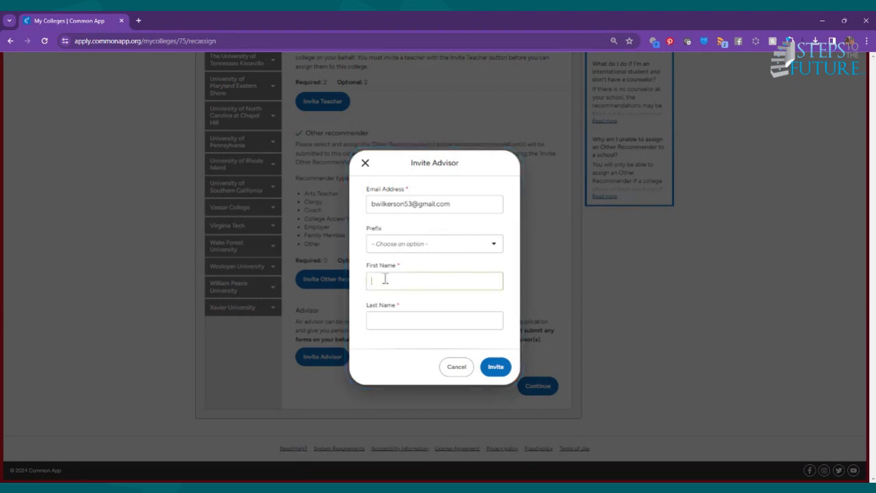
pyautogui.click(387, 322)
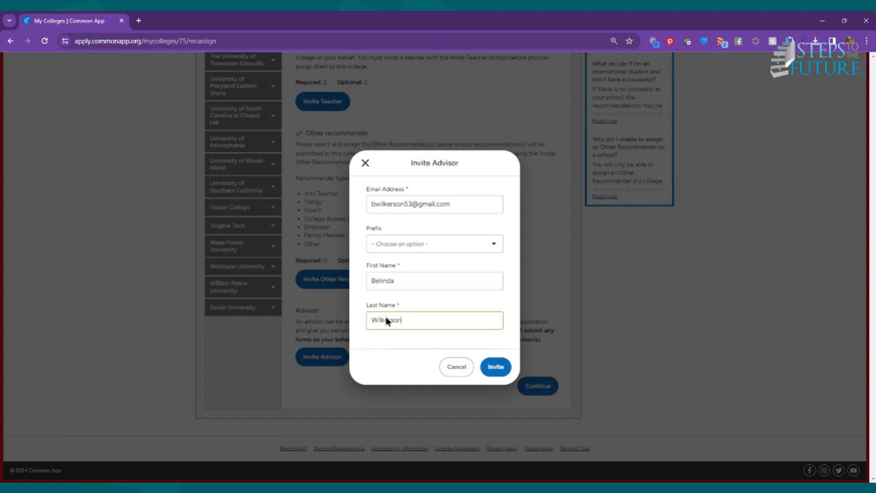
pyautogui.click(374, 371)
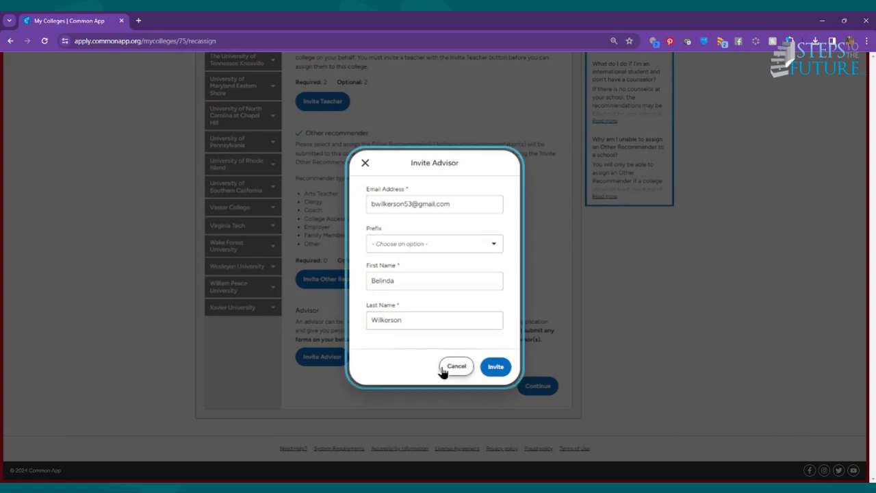
pyautogui.click(501, 373)
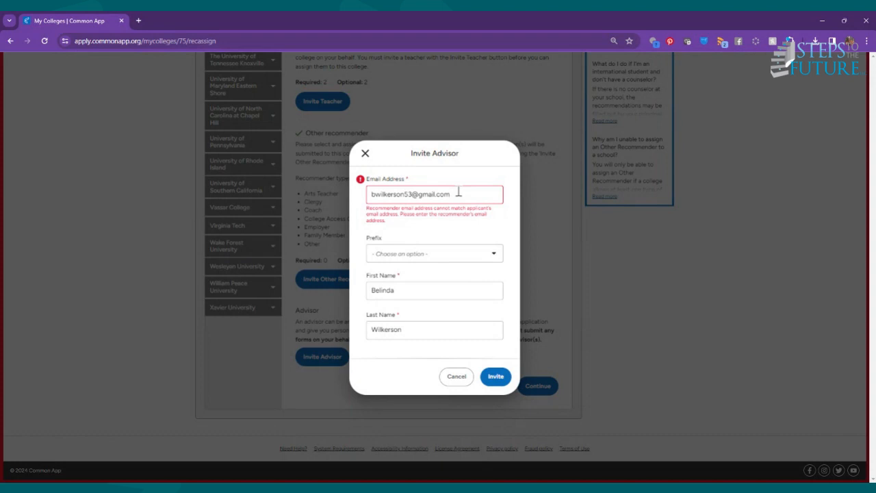
# Swap in a different advisor e-mail address via the autofill suggestion and resend the invitation
pyautogui.press('BackSpace')
pyautogui.press('BackSpace')
pyautogui.press('BackSpace')
pyautogui.press('BackSpace')
pyautogui.press('BackSpace')
pyautogui.press('BackSpace')
pyautogui.press('BackSpace')
pyautogui.press('BackSpace')
pyautogui.press('BackSpace')
pyautogui.press('BackSpace')
pyautogui.press('BackSpace')
pyautogui.press('BackSpace')
pyautogui.press('BackSpace')
pyautogui.press('BackSpace')
pyautogui.press('BackSpace')
pyautogui.press('BackSpace')
pyautogui.press('BackSpace')
pyautogui.press('BackSpace')
pyautogui.press('BackSpace')
pyautogui.press('BackSpace')
pyautogui.press('BackSpace')
pyautogui.press('BackSpace')
pyautogui.press('BackSpace')
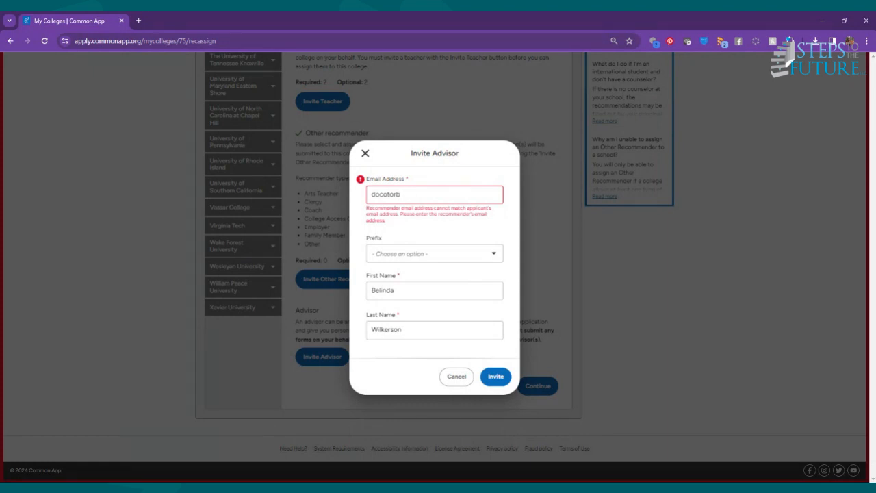
pyautogui.press('BackSpace')
pyautogui.press('Down')
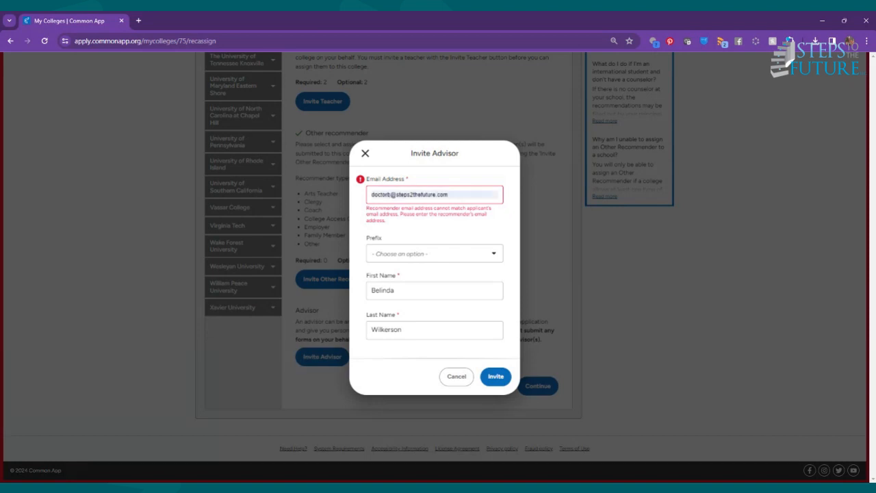
pyautogui.press('Return')
pyautogui.click(499, 381)
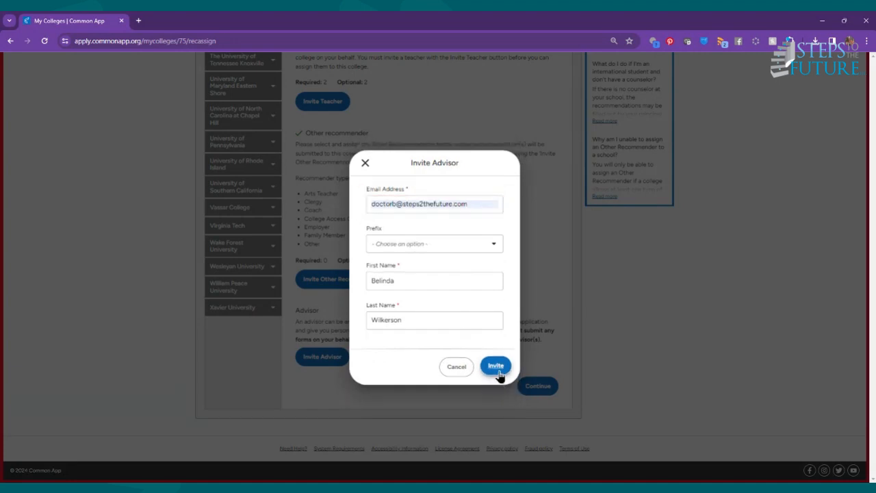
pyautogui.click(497, 370)
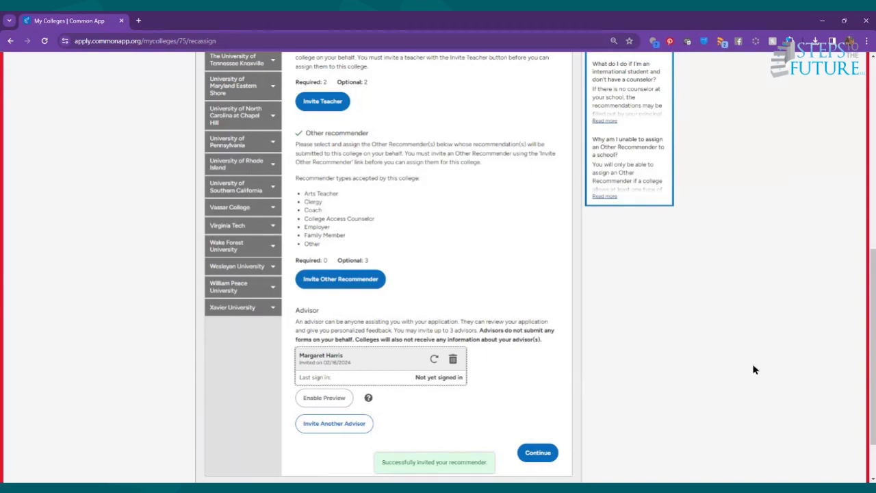
# Enable Preview on the invited advisor's card
pyautogui.scroll(-2, 874, 343)
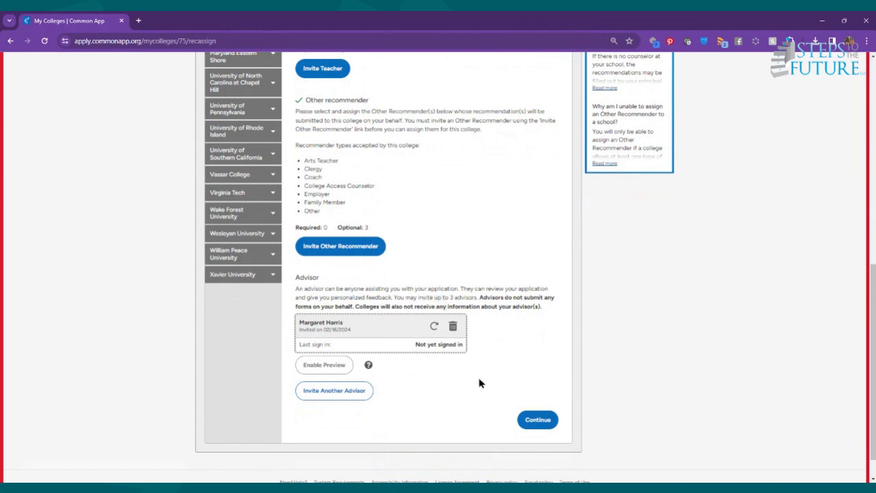
pyautogui.click(324, 364)
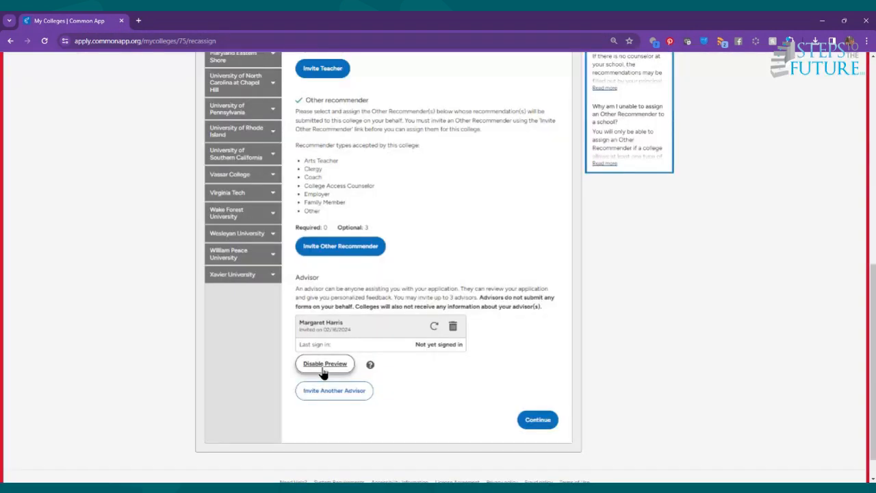